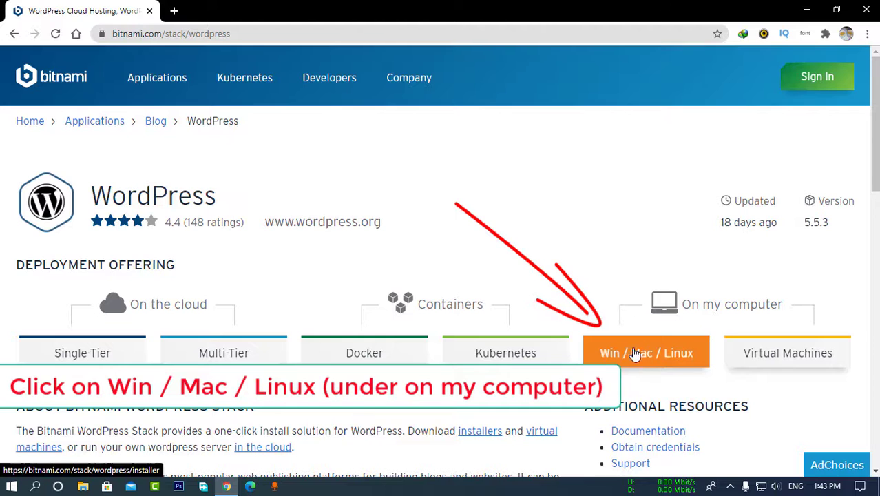
Pick the Windows 64-bit WordPress installer from Bitnami's local-install downloads.
click(651, 357)
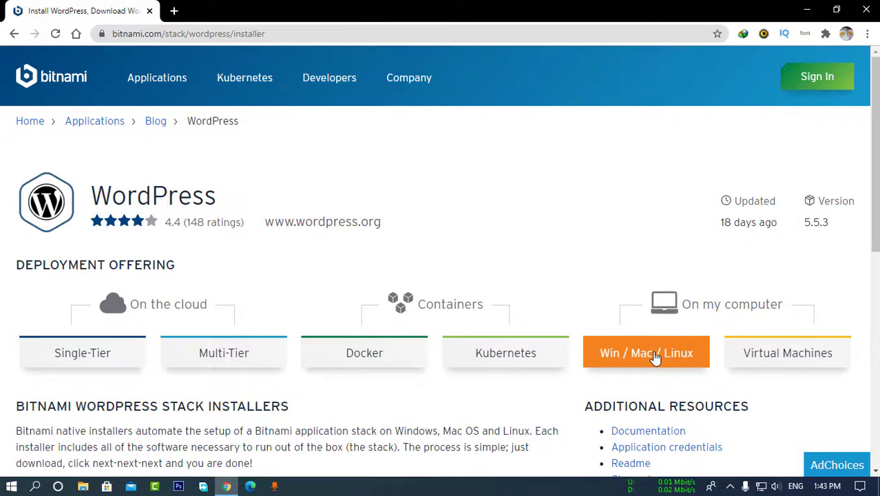
scroll(656, 357, down, 1)
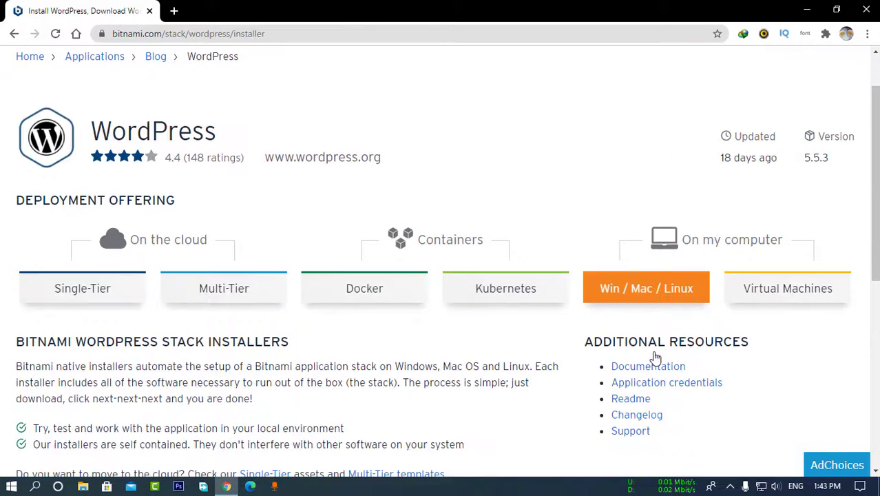
click(644, 296)
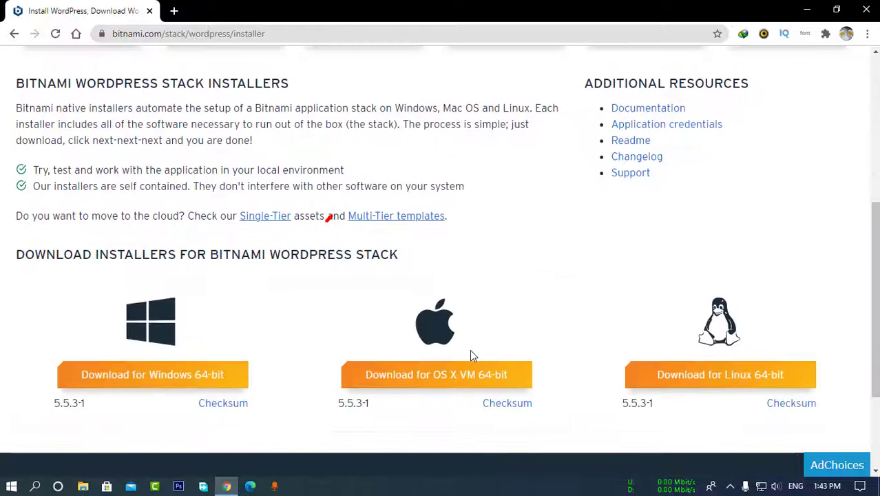
click(172, 381)
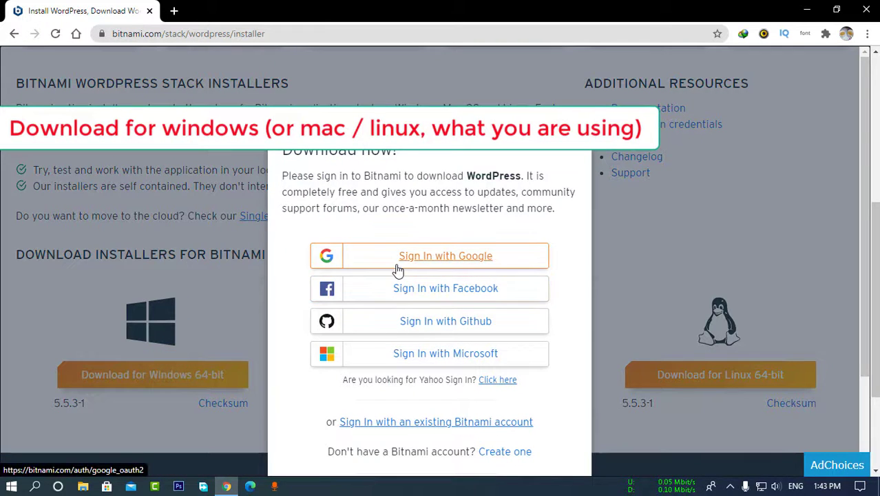
Skip sign-in to download the installer, then launch the downloaded .exe.
scroll(397, 272, down, 2)
scroll(398, 269, up, 1)
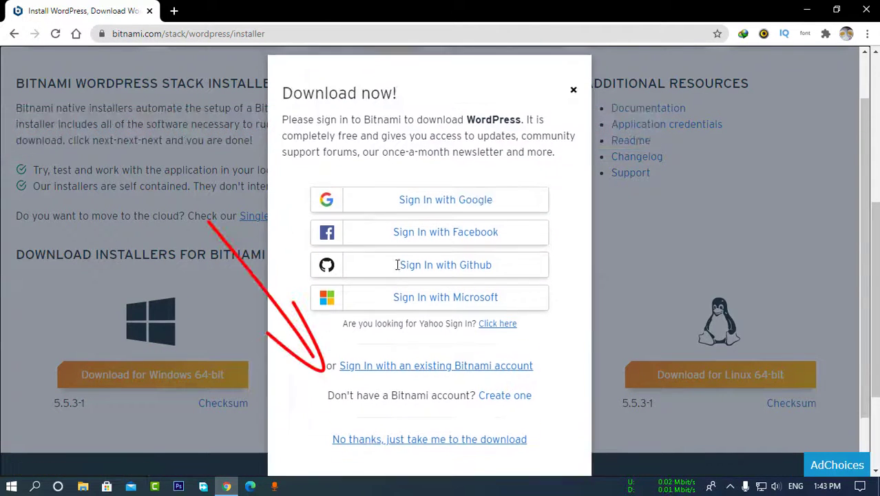
scroll(406, 303, down, 1)
click(439, 377)
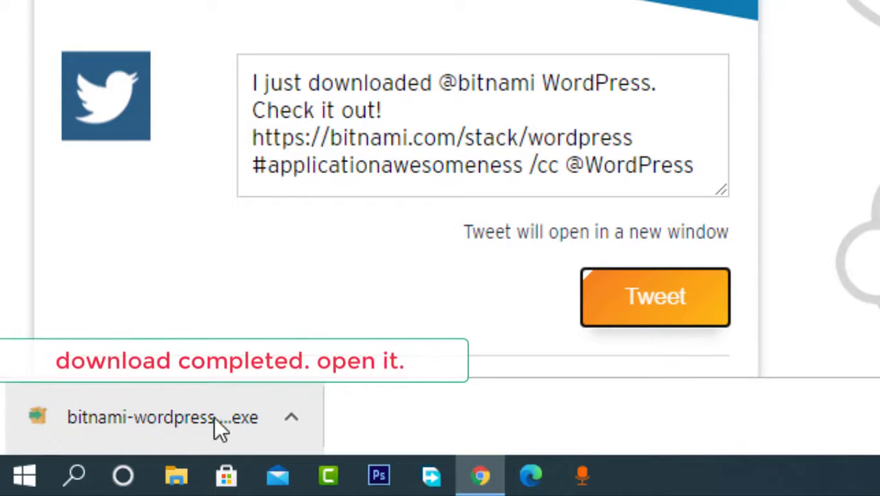
click(240, 412)
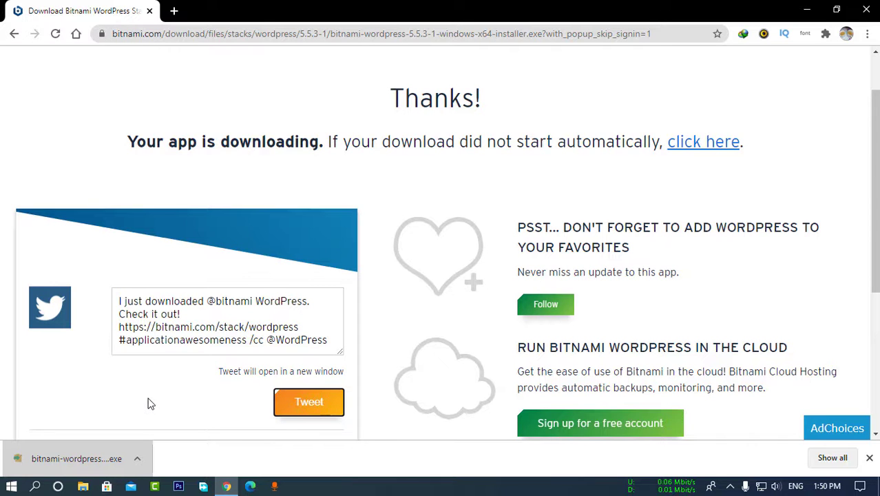
click(805, 7)
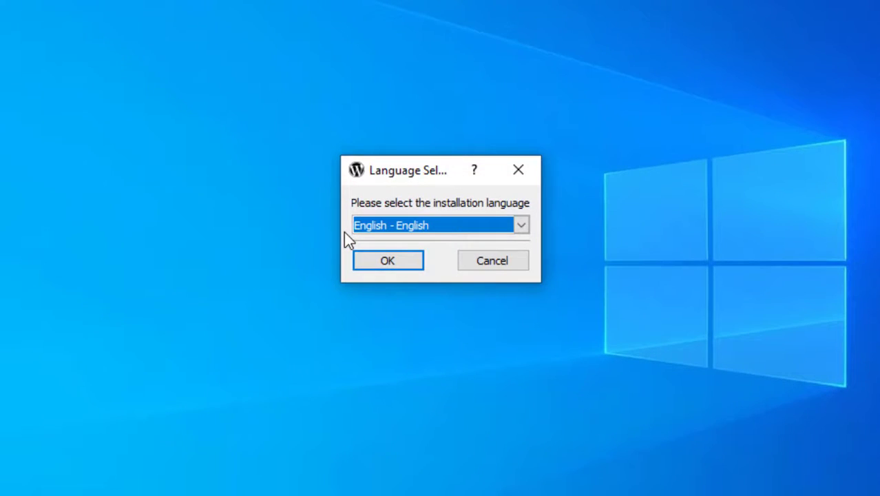
Accept English, keep the WordPress and PhpMyAdmin components and the default installation folder.
click(370, 260)
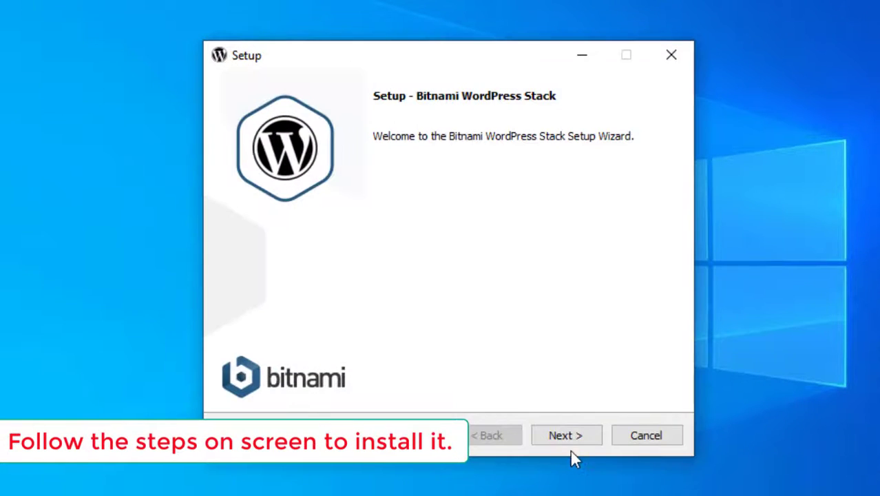
click(567, 443)
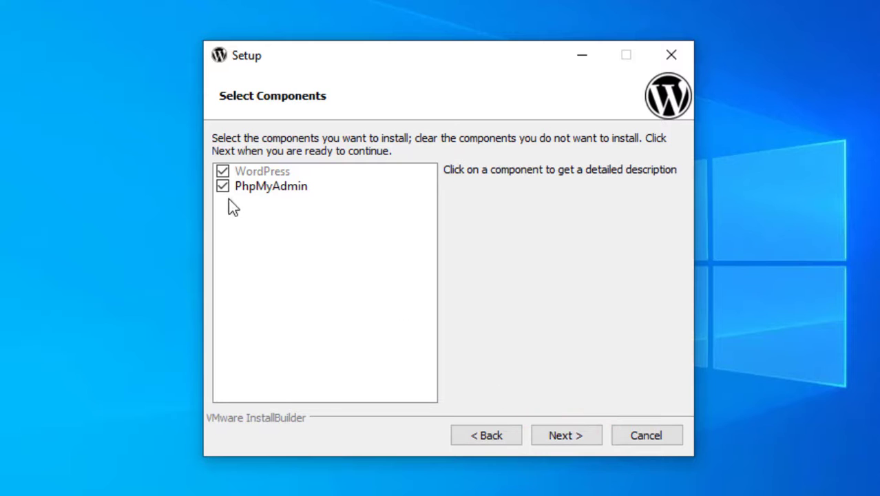
click(569, 438)
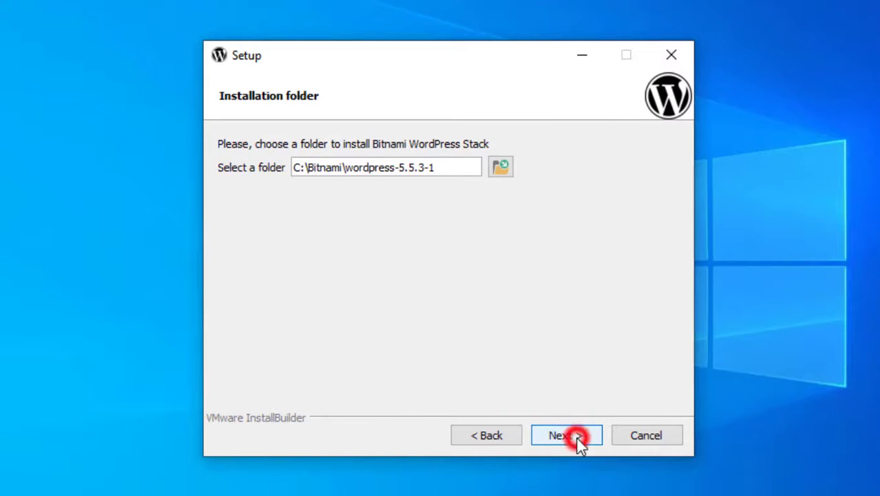
click(579, 440)
Fill in the admin account: real name 'Tech Book', the e-mail address and password.
click(455, 171)
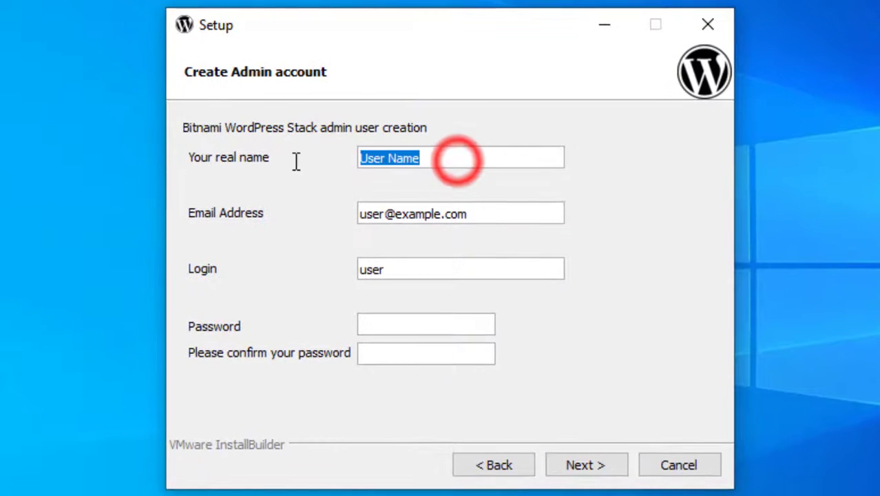
text(Tech Book)
key(Tab)
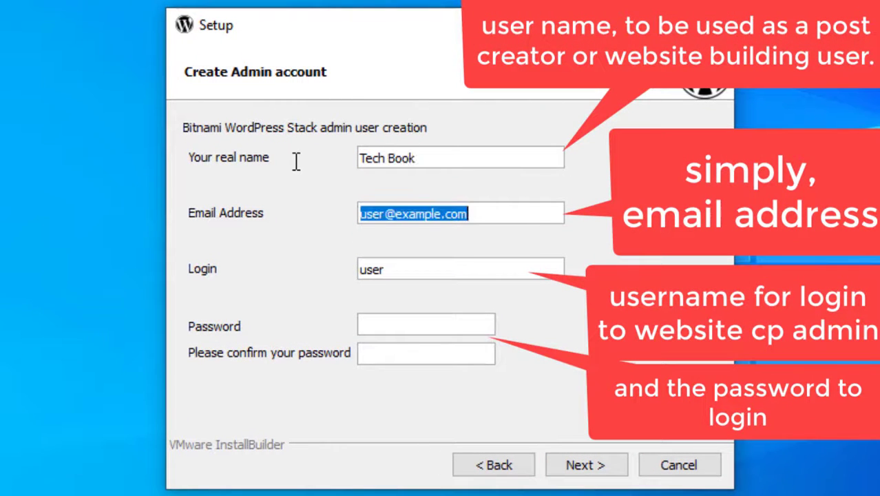
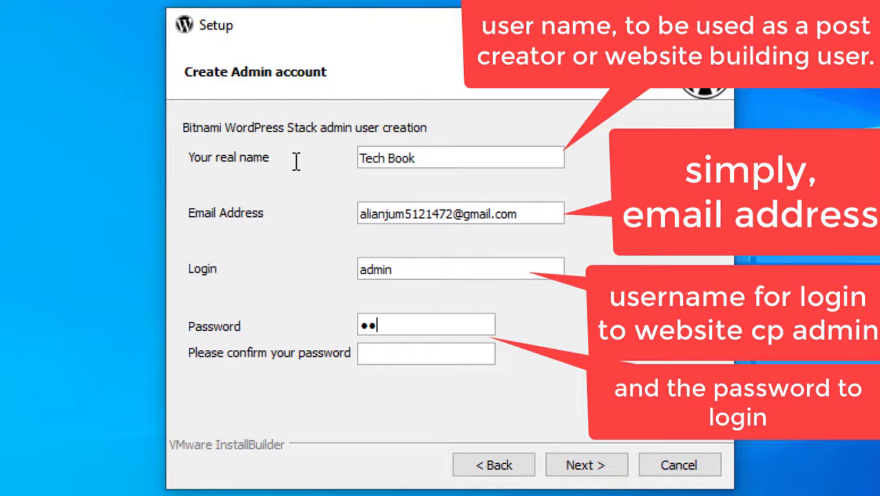
key(Tab)
text(123456)
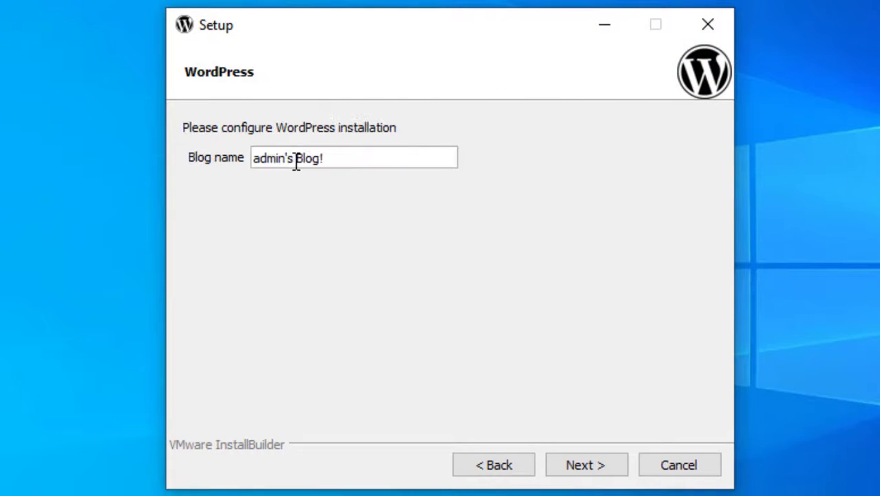
Enter the blog name TechBookUrdu.
key(BackSpace)
key(BackSpace)
key(BackSpace)
key(BackSpace)
key(BackSpace)
key(BackSpace)
key(BackSpace)
key(BackSpace)
key(BackSpace)
key(BackSpace)
key(BackSpace)
key(BackSpace)
key(BackSpace)
text(tE)
key(BackSpace)
key(BackSpace)
text(Te)
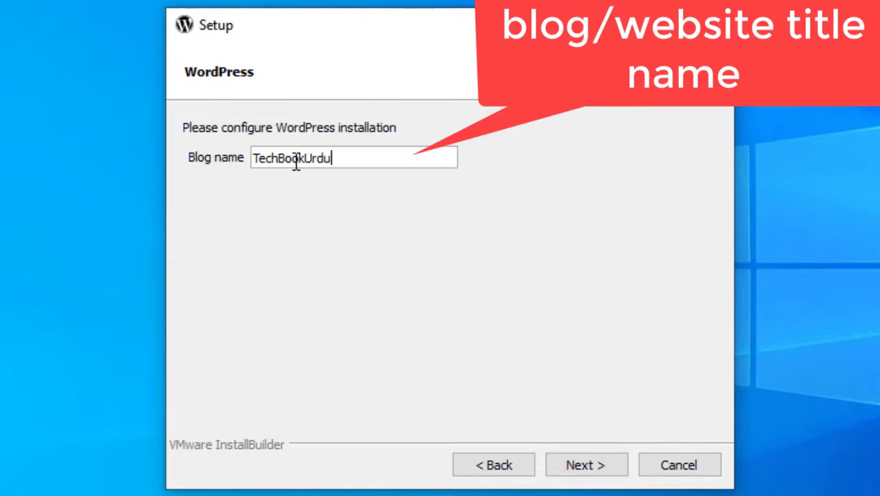
text(chBook)
key(Left)
key(Left)
key(Left)
key(Left)
Leave mail support unconfigured, disable launching WordPress in the cloud, and begin installing.
click(614, 460)
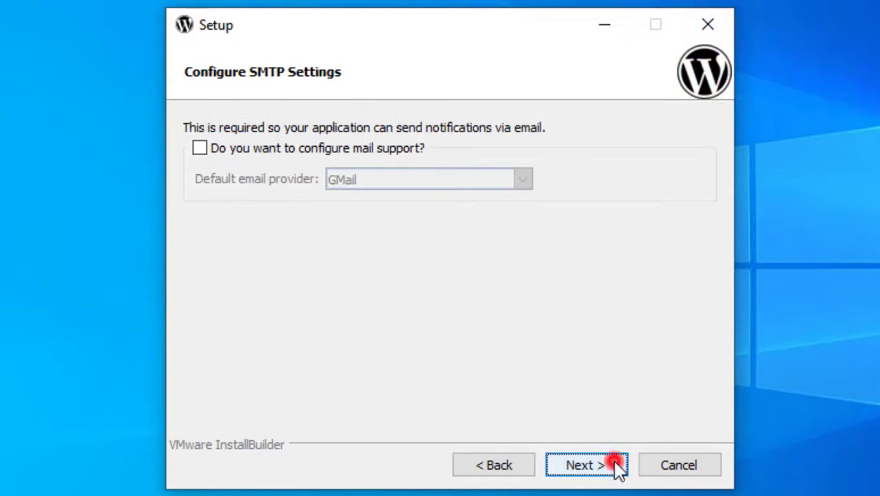
double_click(270, 150)
click(611, 469)
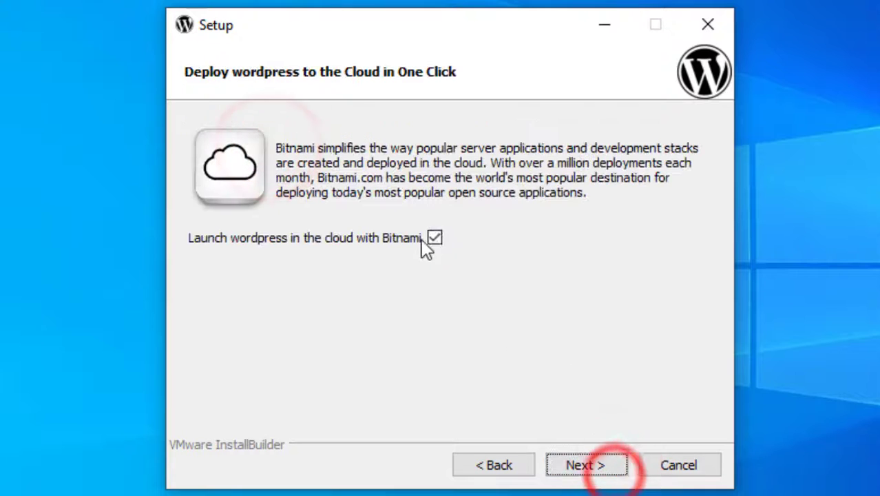
click(434, 238)
click(582, 467)
click(582, 467)
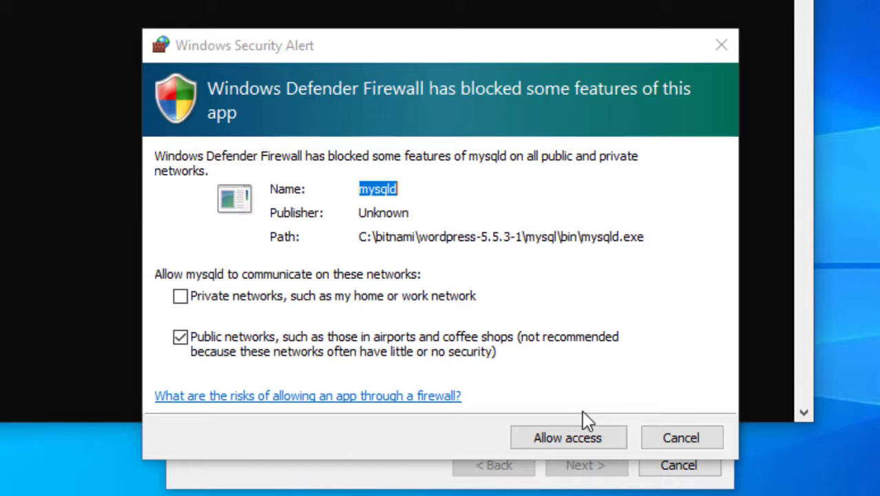
Allow mysqld and Apache HTTP Server through the Windows firewall.
click(581, 443)
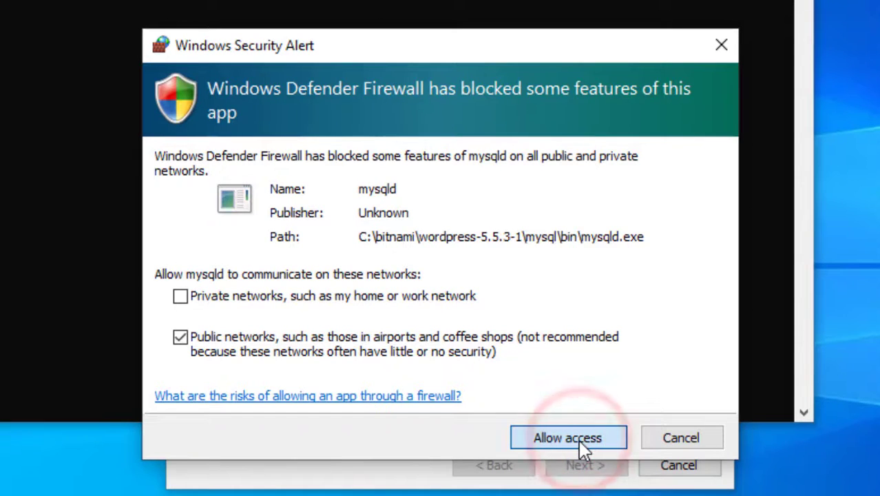
click(580, 440)
click(389, 449)
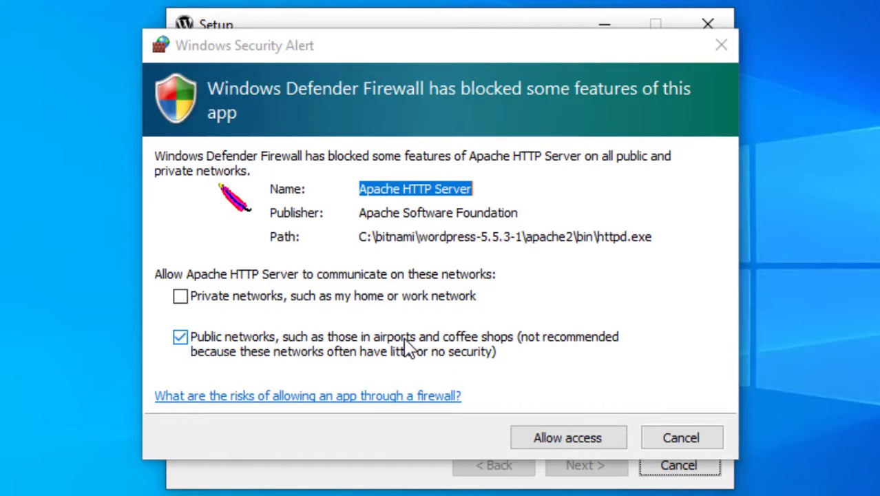
click(554, 447)
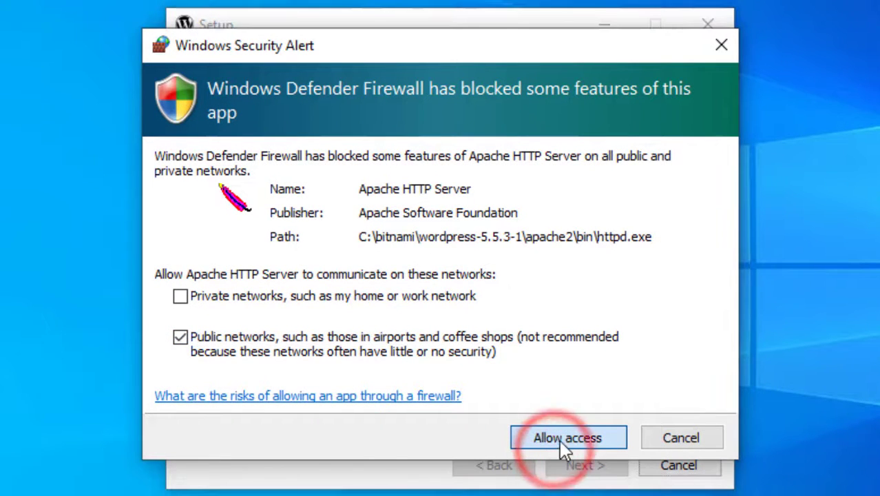
click(559, 438)
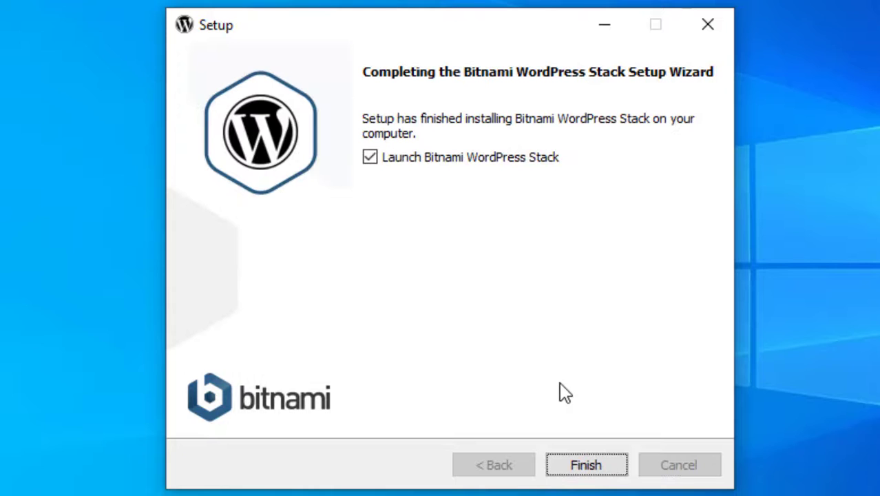
Finish setup with 'Launch Bitnami WordPress Stack' left ticked.
click(427, 157)
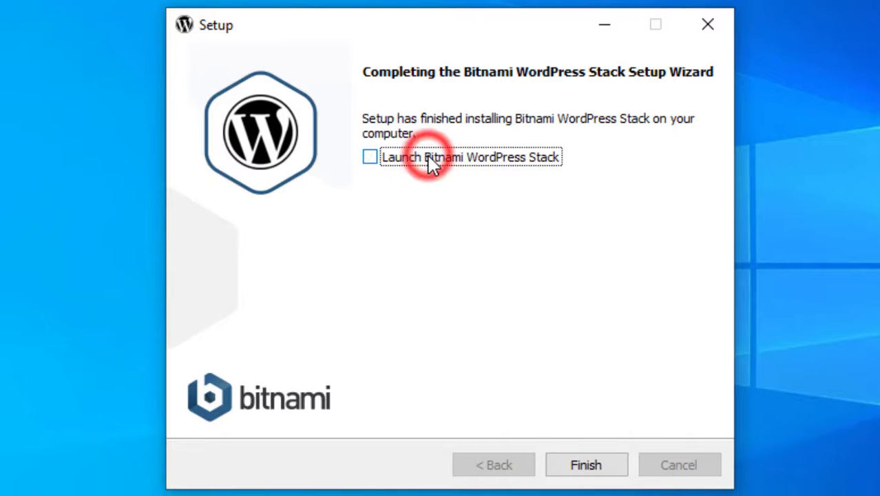
click(419, 157)
click(583, 467)
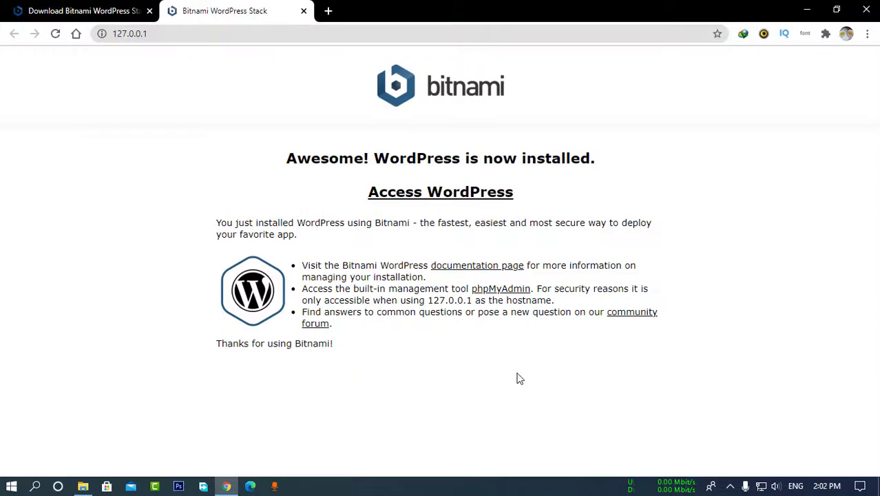
Close the old download page and load localhost in a new tab.
click(115, 33)
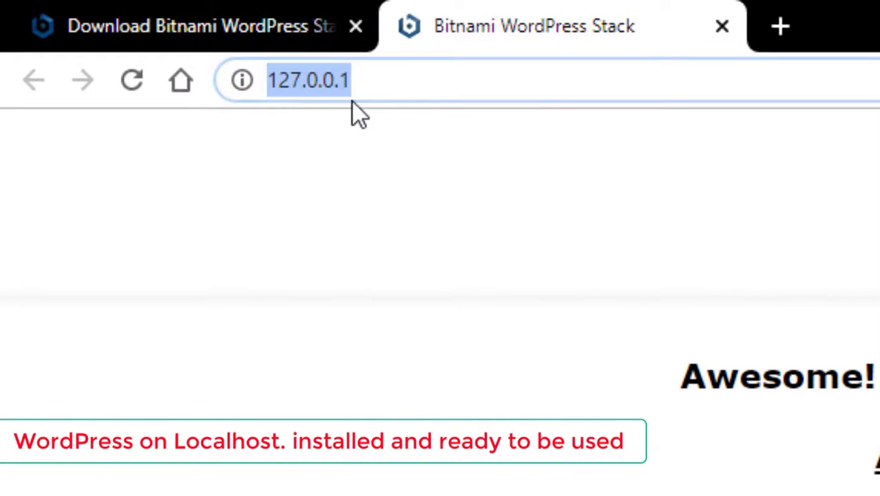
click(355, 26)
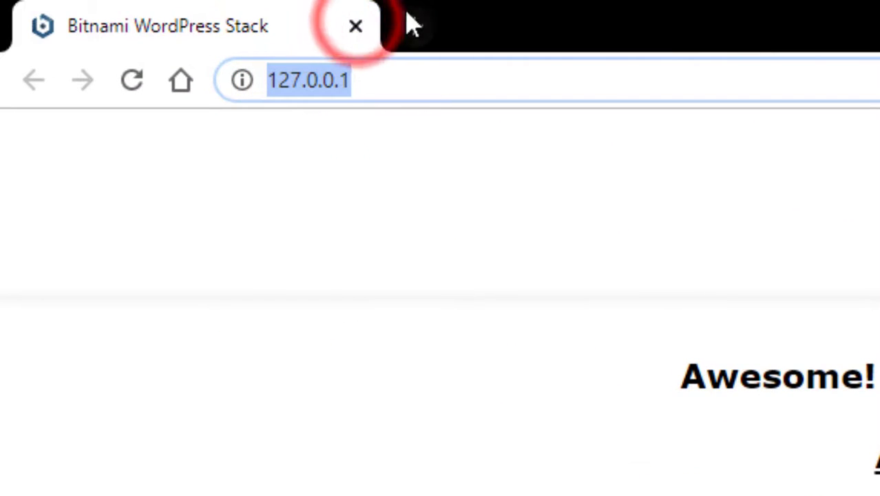
click(407, 21)
text(l)
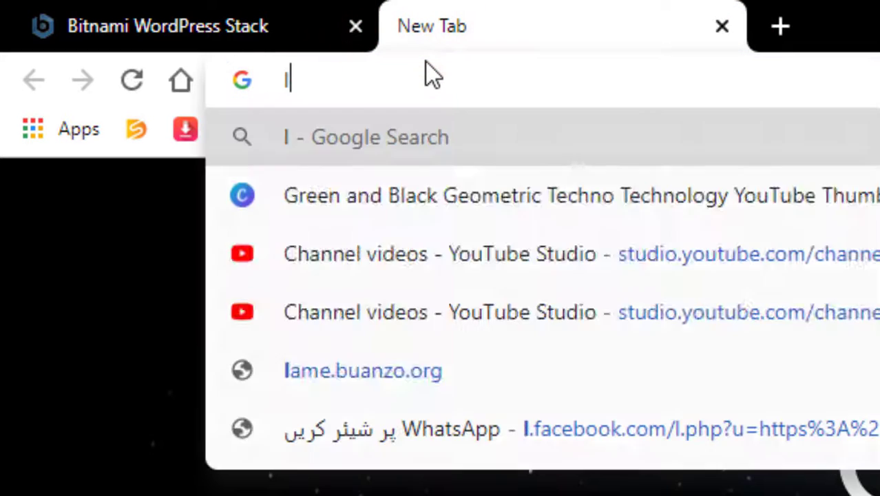
text(ocalhost)
key(Return)
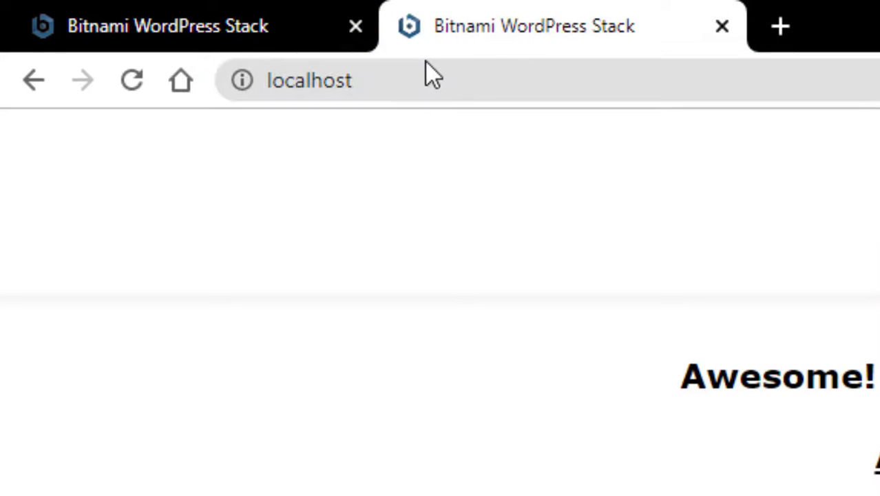
Open the installed WordPress site via 'Access WordPress' and close the leftover first tab.
click(246, 12)
click(460, 7)
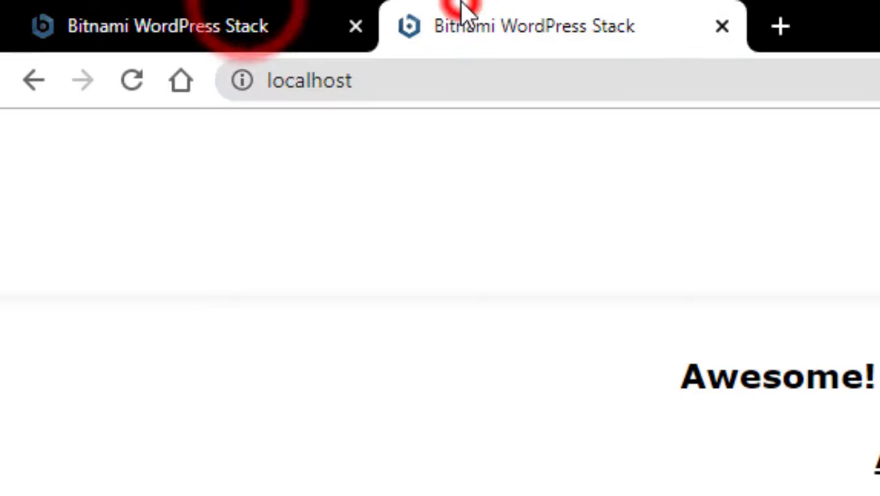
click(259, 16)
click(478, 11)
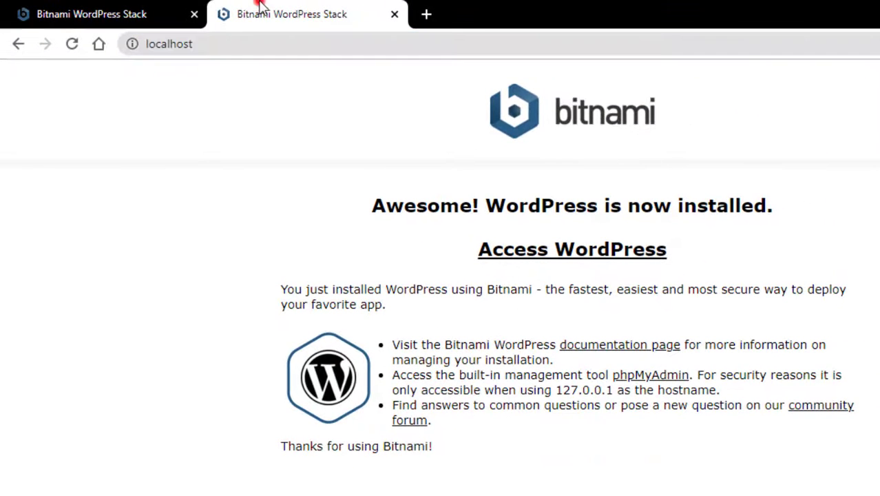
click(527, 252)
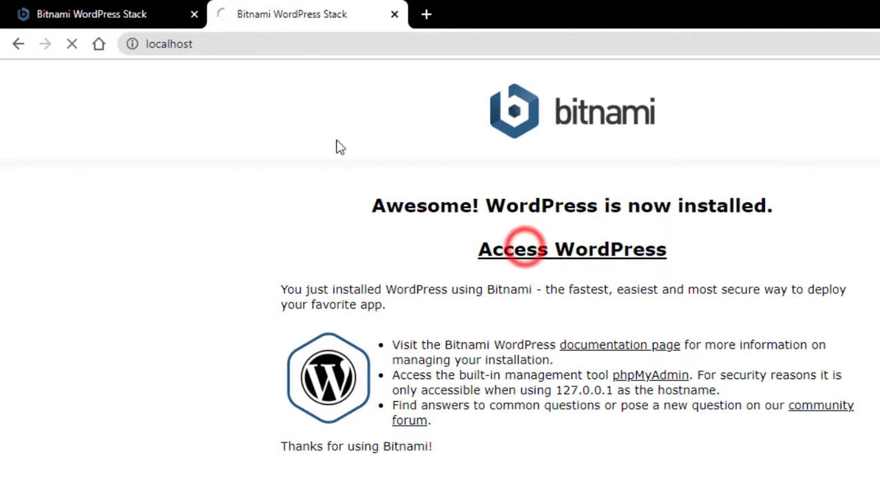
click(194, 14)
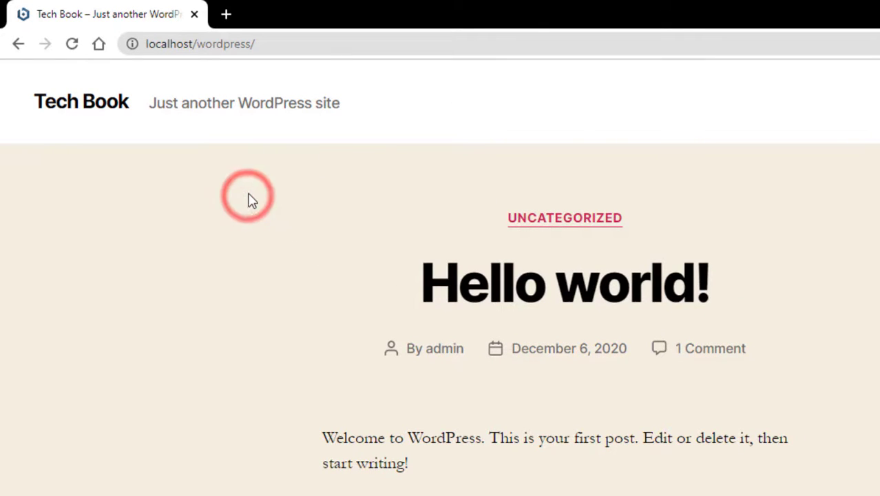
Load localhost/wordpress/wp-login.php.
click(476, 37)
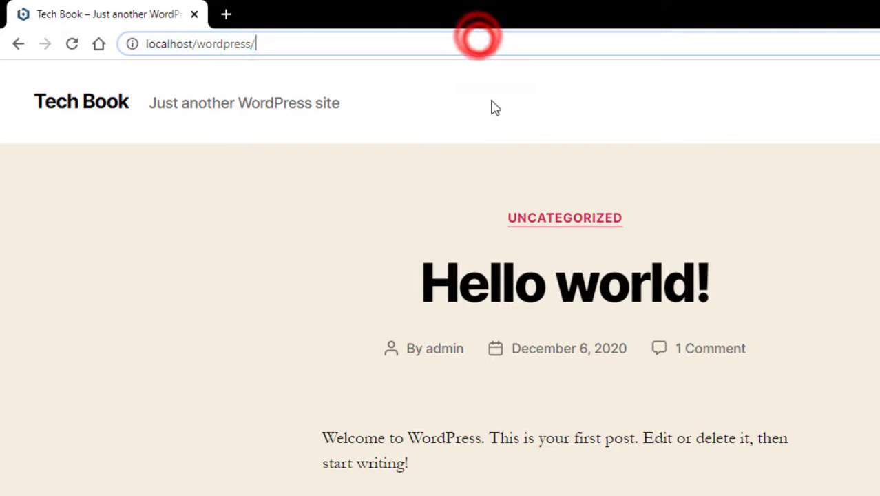
text(php-)
key(BackSpace)
text(wp-login.php)
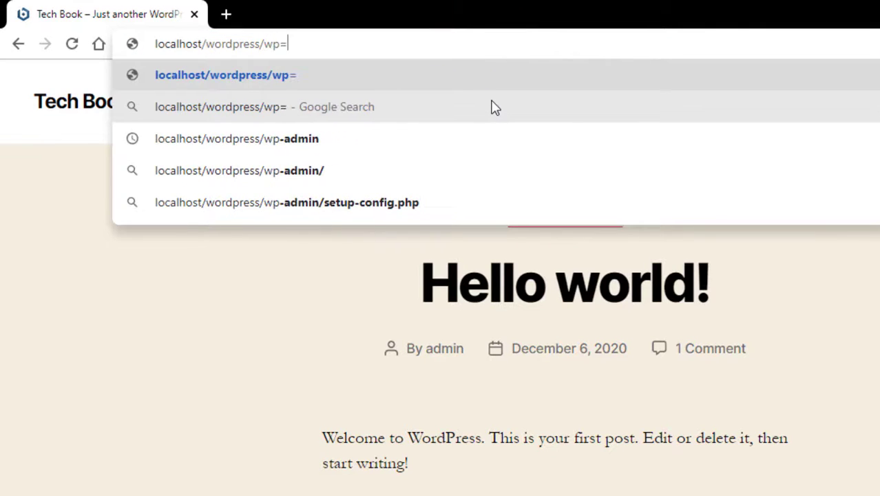
key(Return)
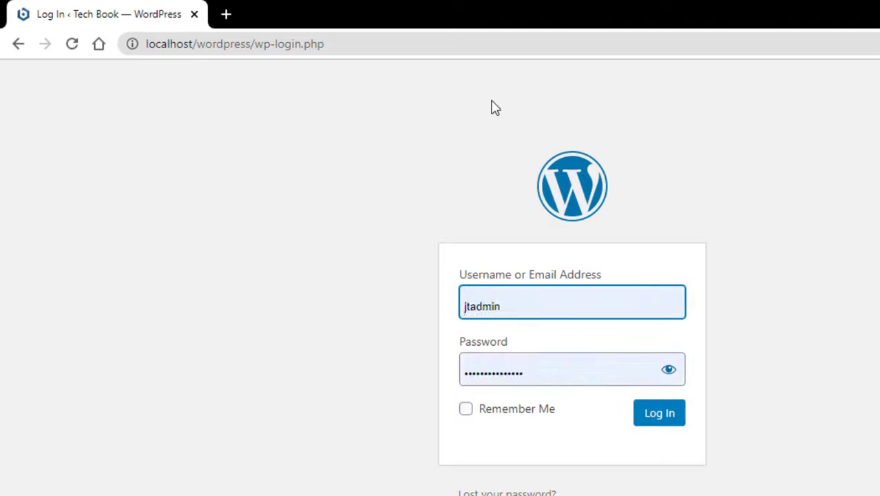
Enter the admin username and the account password.
key(ctrl+a)
text(admin)
key(Tab)
key(BackSpace)
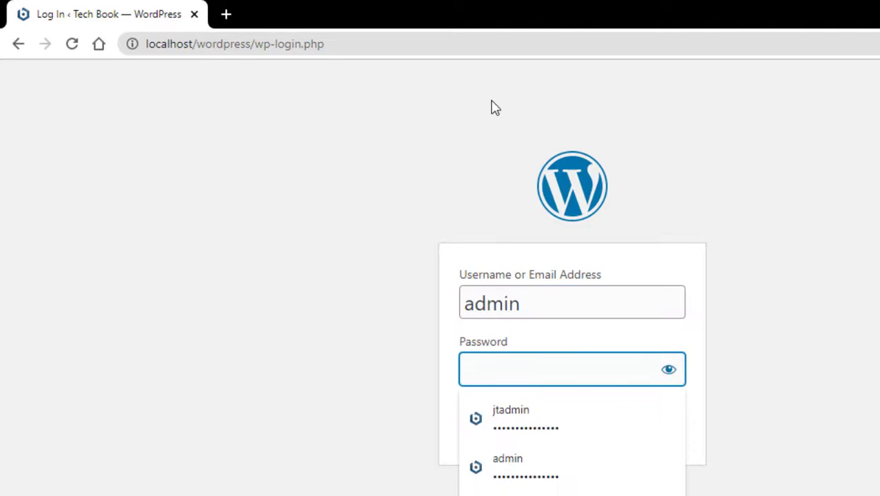
text(admin123)
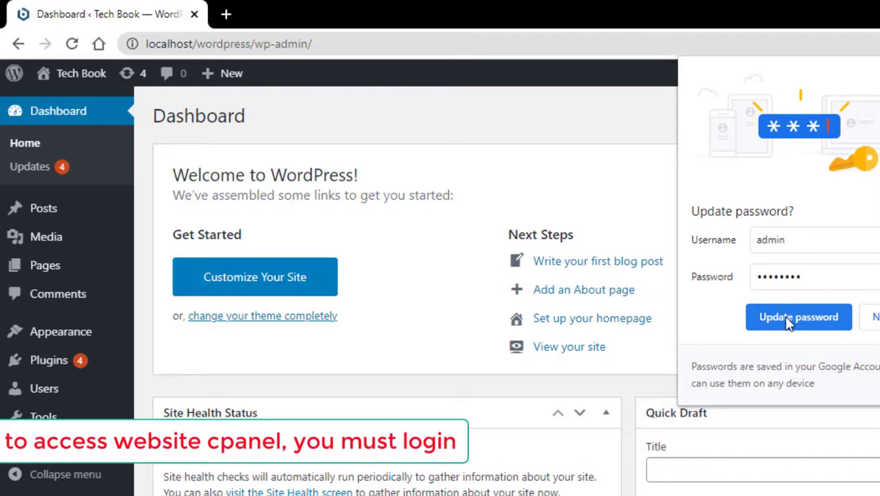
Save the login in Chrome and review the Updates page listing four outdated plugins.
click(787, 316)
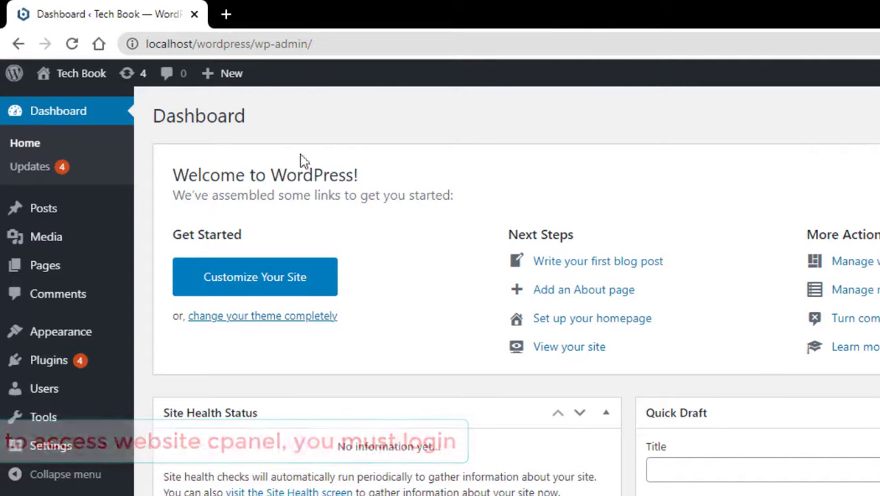
click(44, 172)
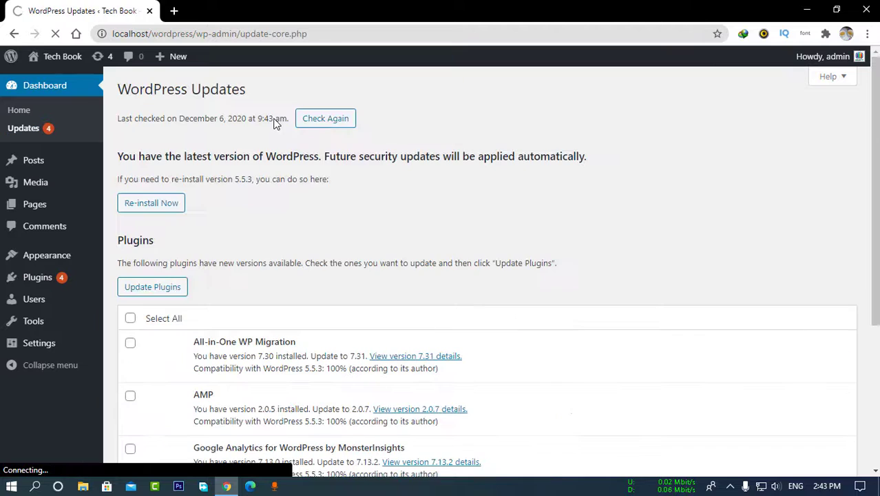
scroll(240, 210, down, 3)
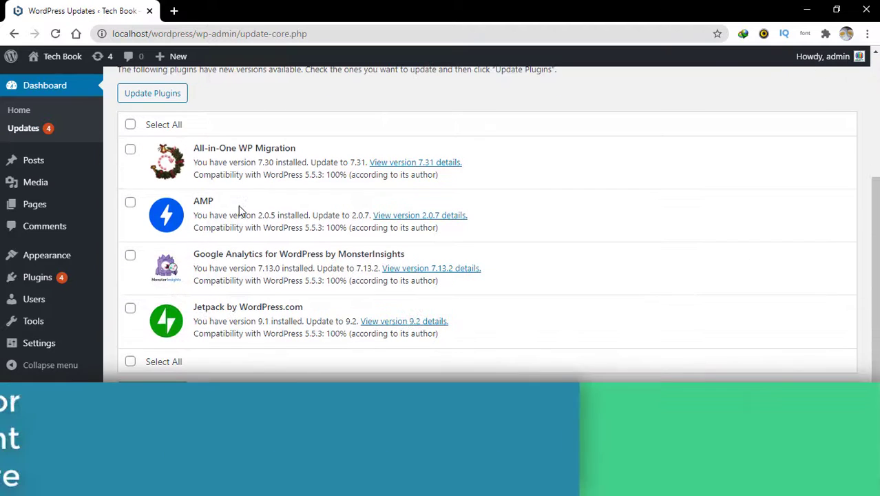
drag(195, 147, 266, 150)
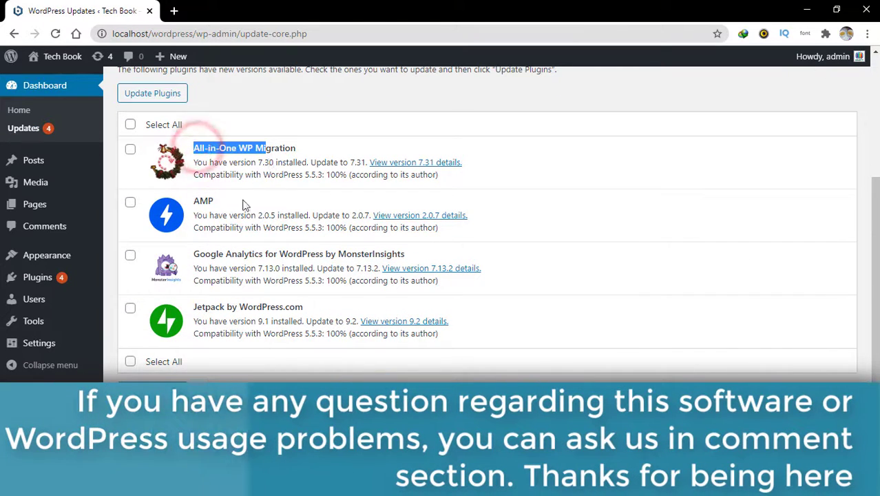
click(113, 273)
scroll(110, 270, up, 3)
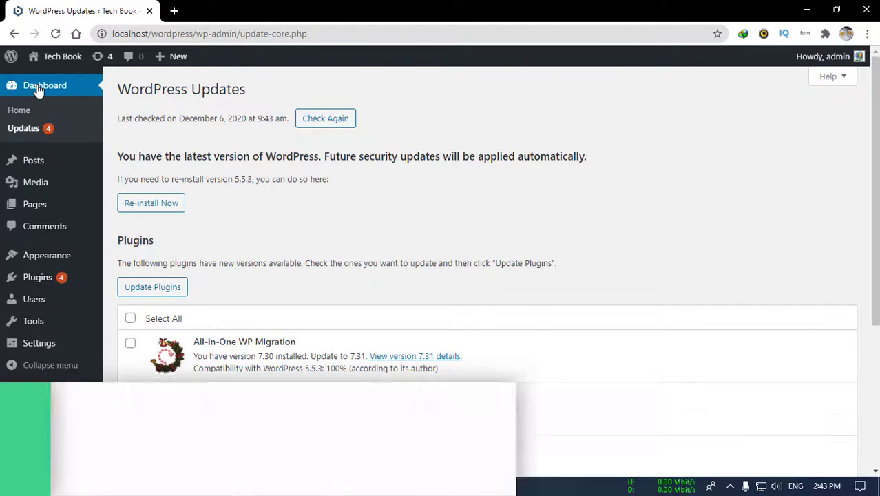
mouse_move(28, 262)
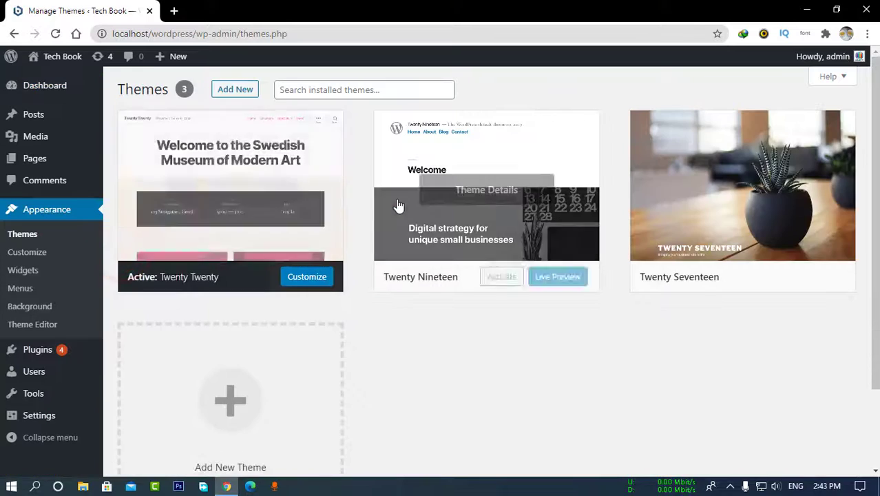
Browse the Add New Themes gallery to find SG Simple.
scroll(397, 202, down, 2)
click(252, 311)
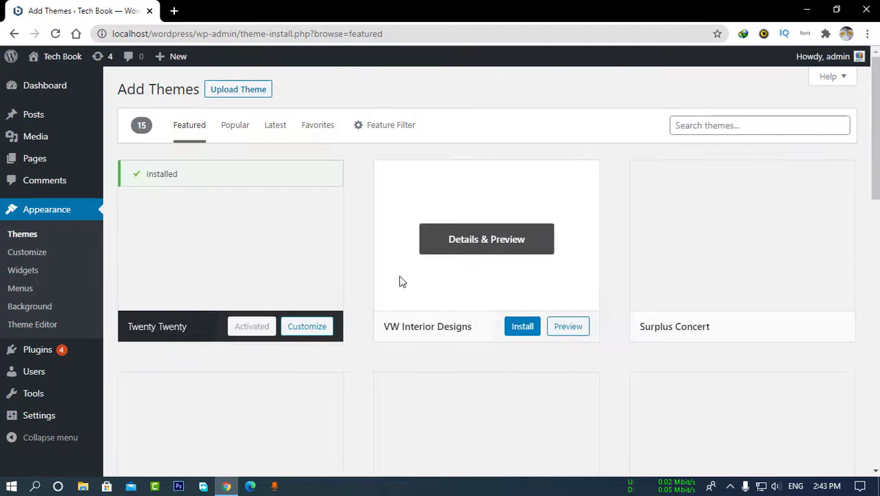
scroll(402, 282, down, 10)
scroll(402, 284, up, 6)
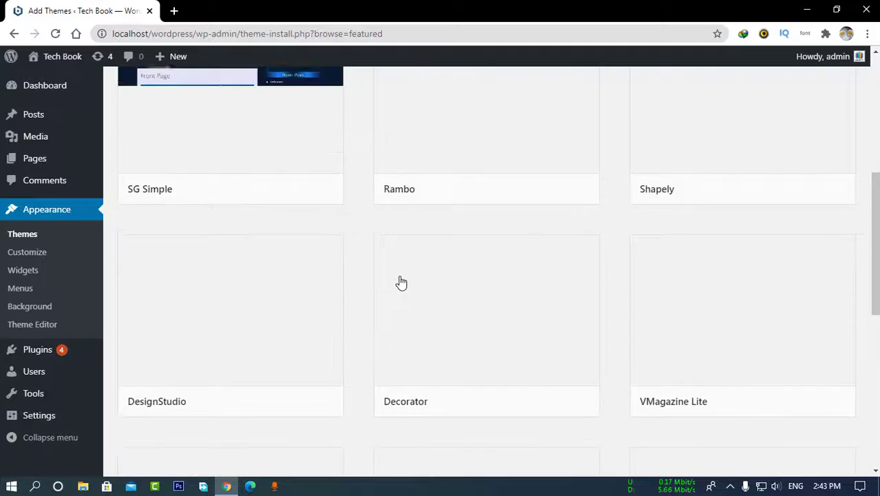
scroll(402, 282, up, 5)
scroll(392, 289, down, 2)
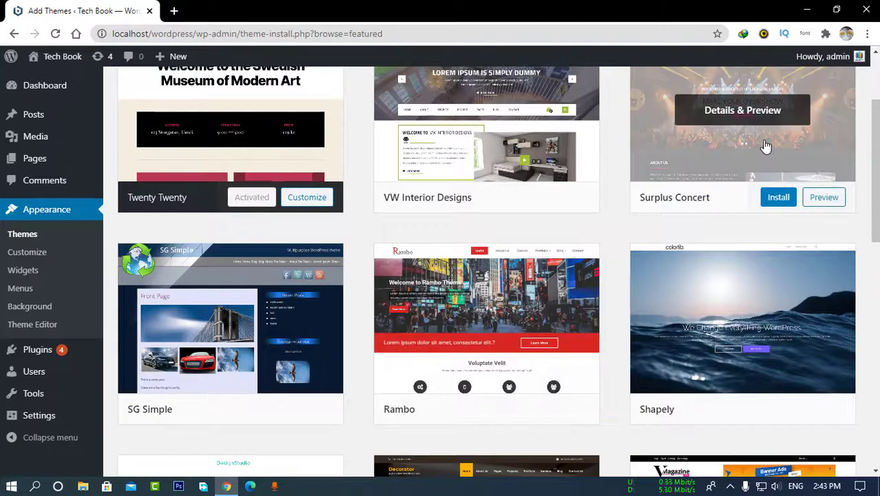
scroll(765, 145, up, 2)
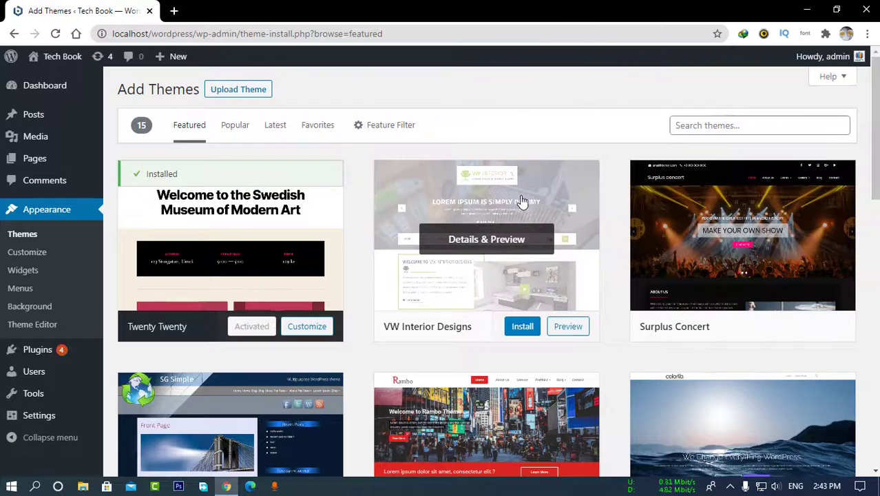
scroll(310, 354, down, 1)
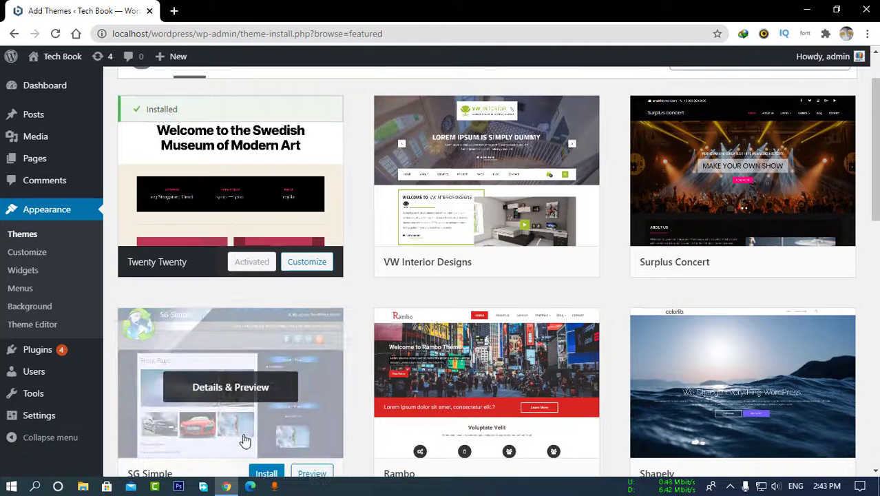
Install the SG Simple theme and activate it.
click(266, 473)
scroll(311, 329, down, 1)
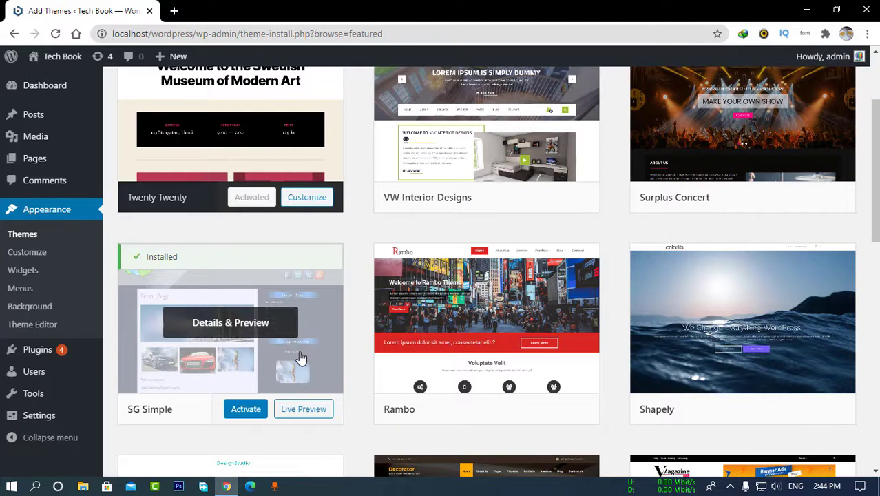
click(255, 410)
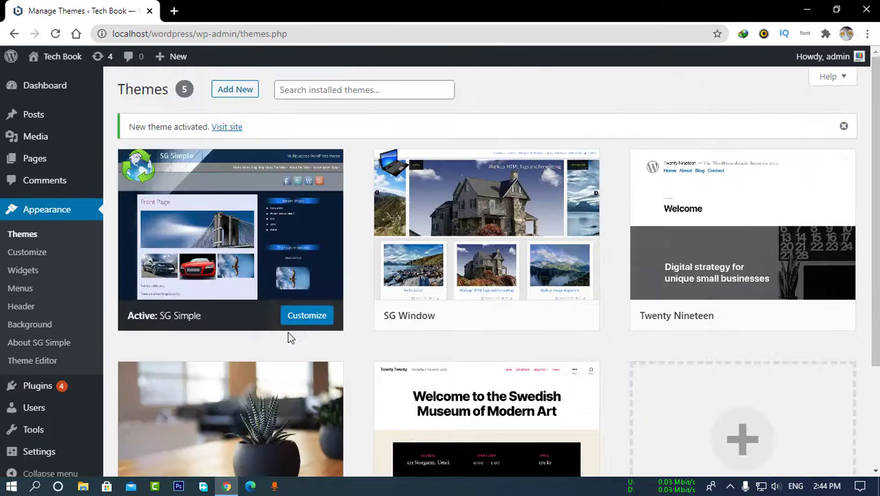
Open the Tech Book site in a new tab and scroll through its SG Simple layout.
right_click(228, 136)
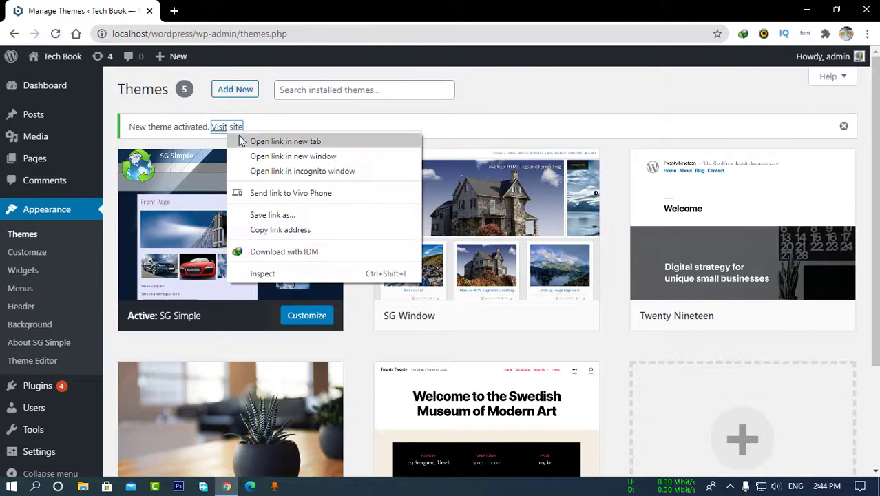
click(248, 140)
click(210, 10)
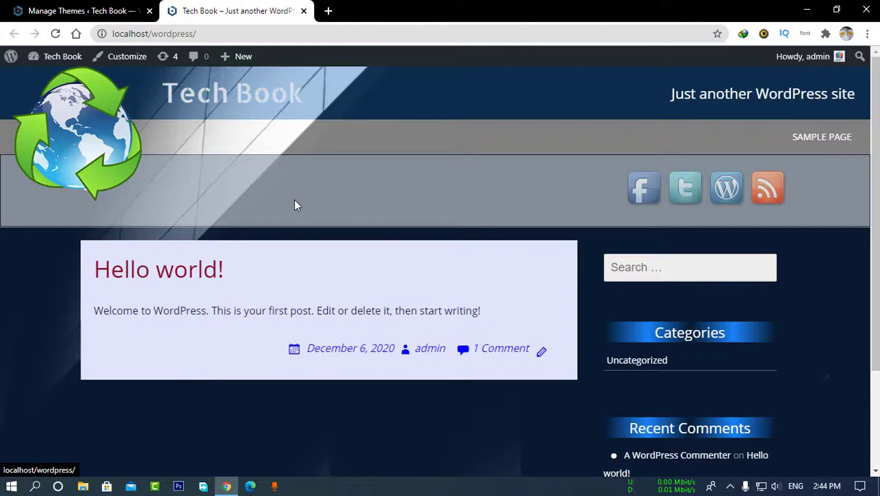
scroll(294, 200, down, 2)
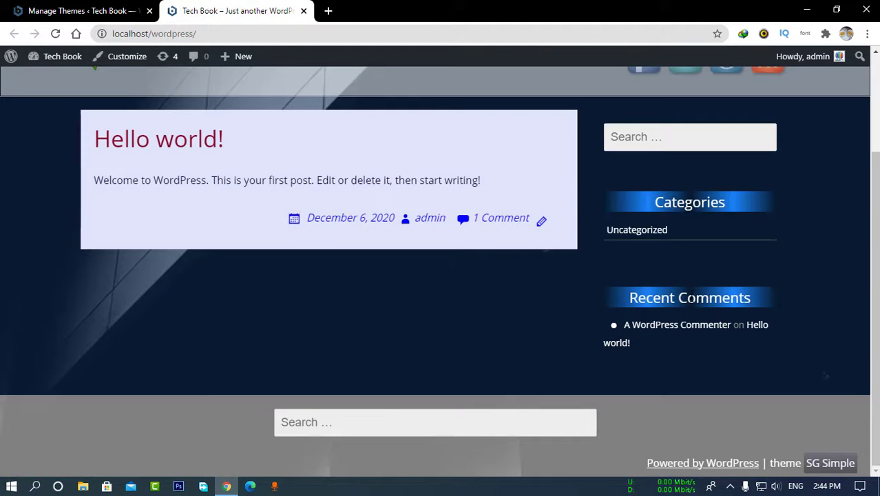
click(629, 299)
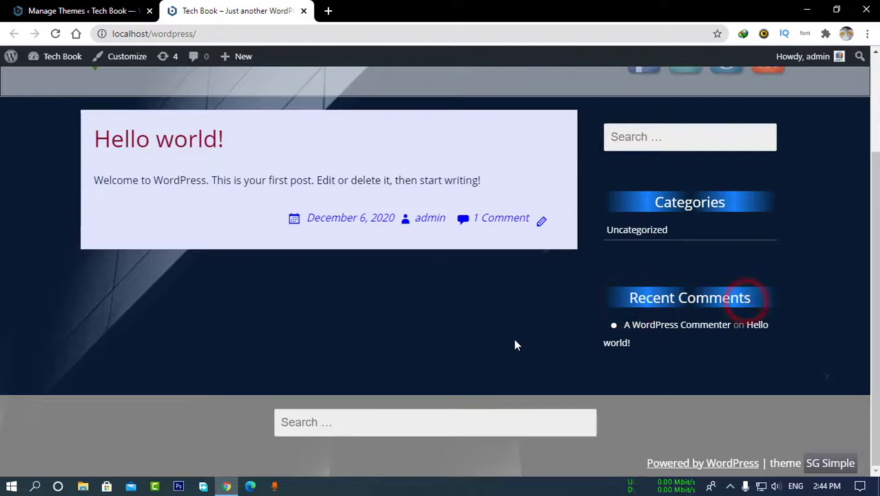
scroll(514, 339, up, 2)
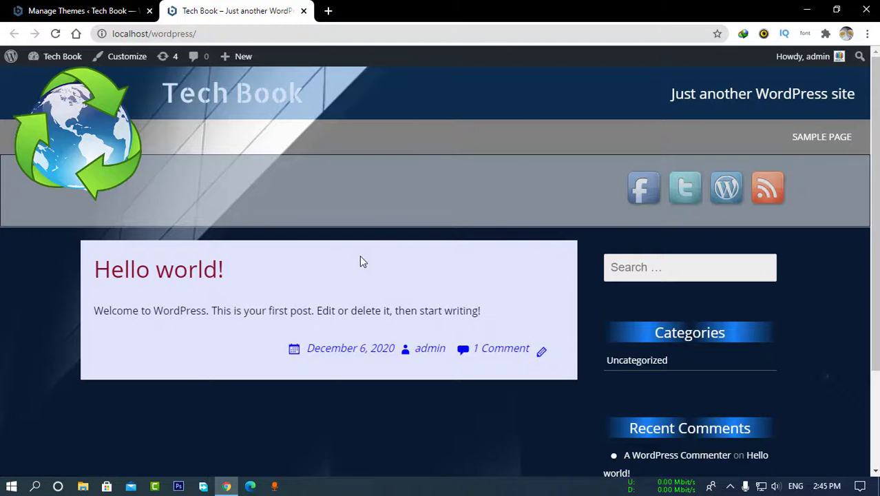
scroll(255, 363, down, 2)
scroll(256, 363, up, 2)
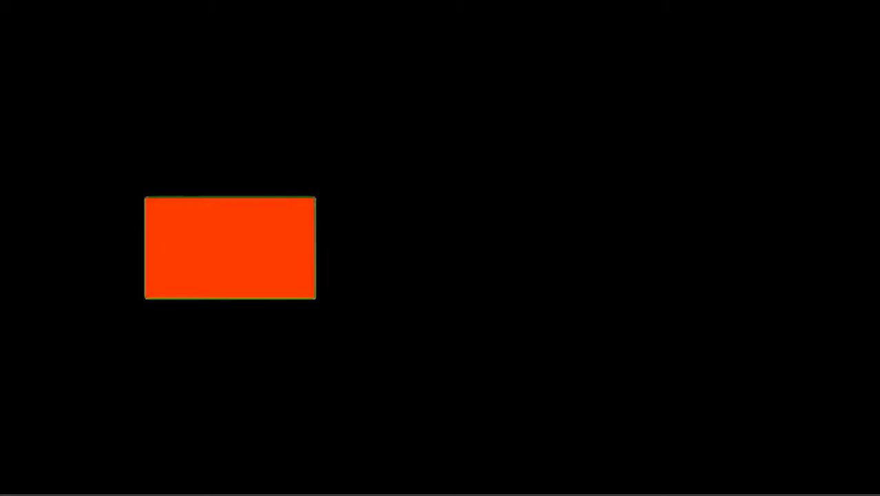